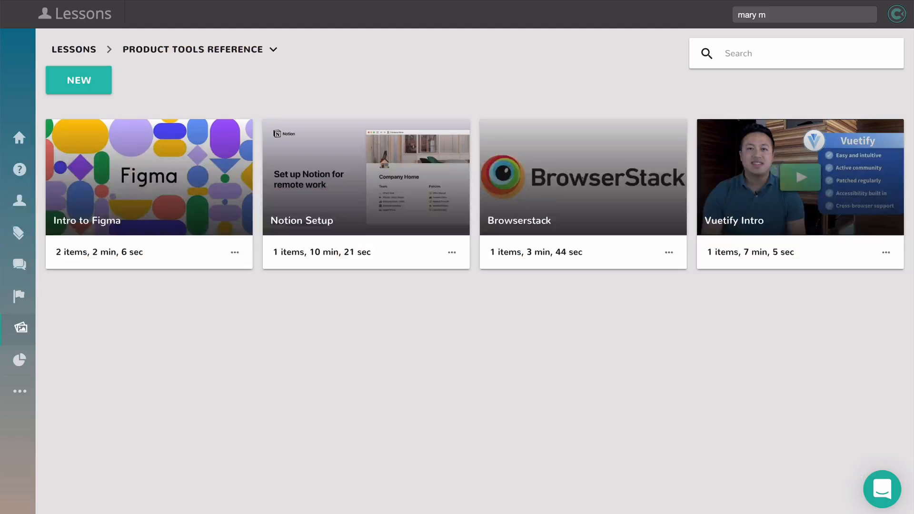
- Open the Intro to Figma lesson and view its video item
click(134, 155)
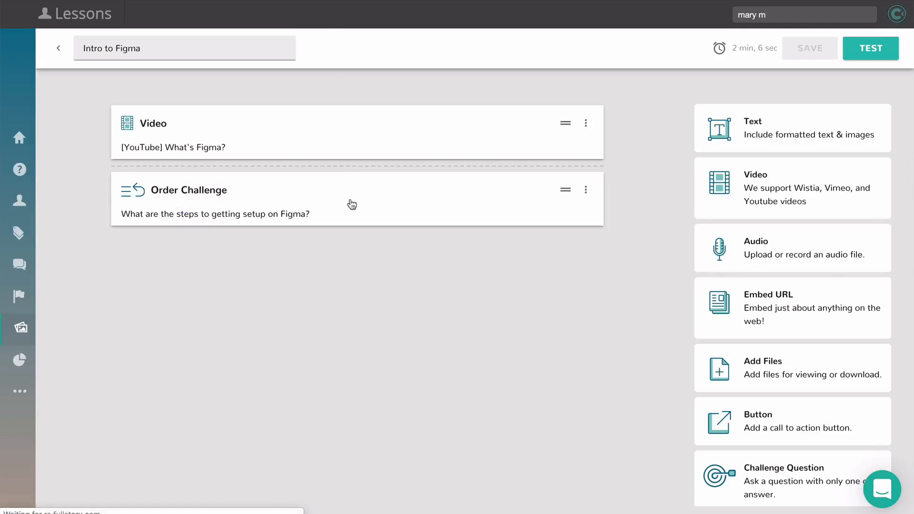
click(288, 126)
drag(406, 177, 126, 175)
click(364, 305)
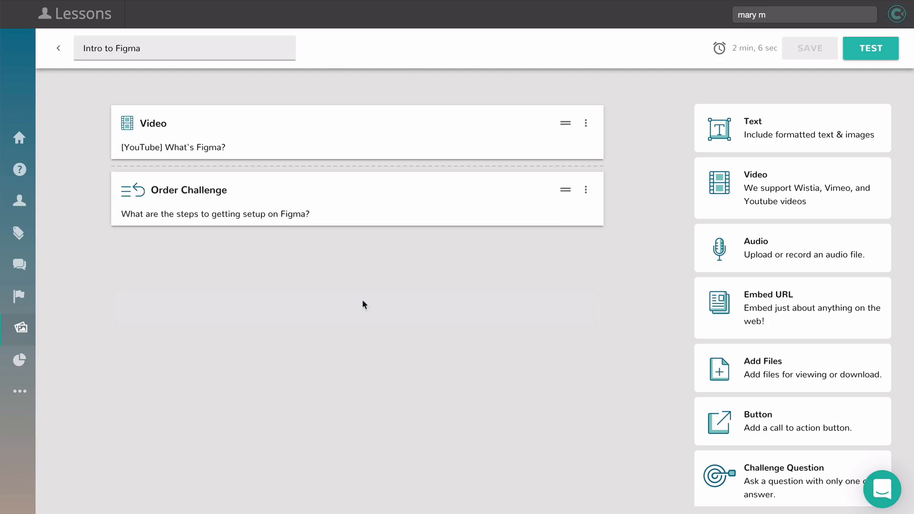
- Review the Order Challenge item's question, ordered list, points settings and preview, and close its editor
click(271, 200)
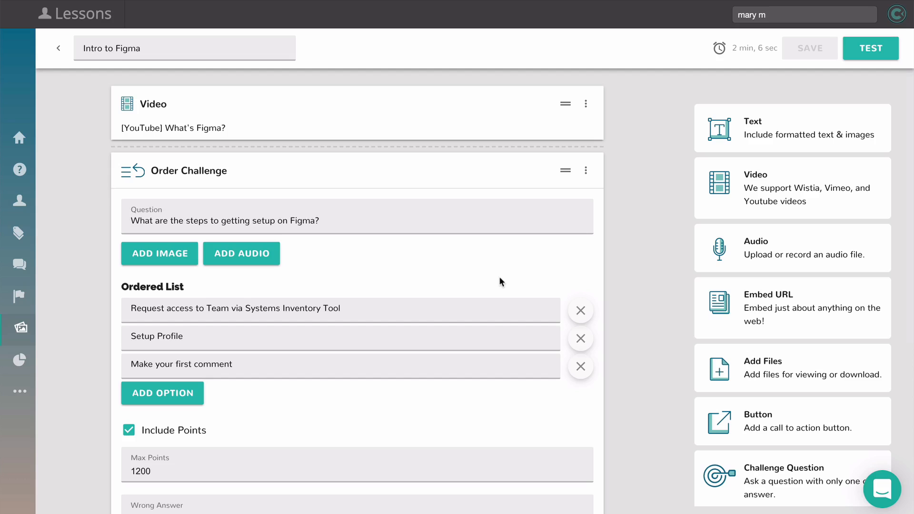
scroll(499, 278, down, 1)
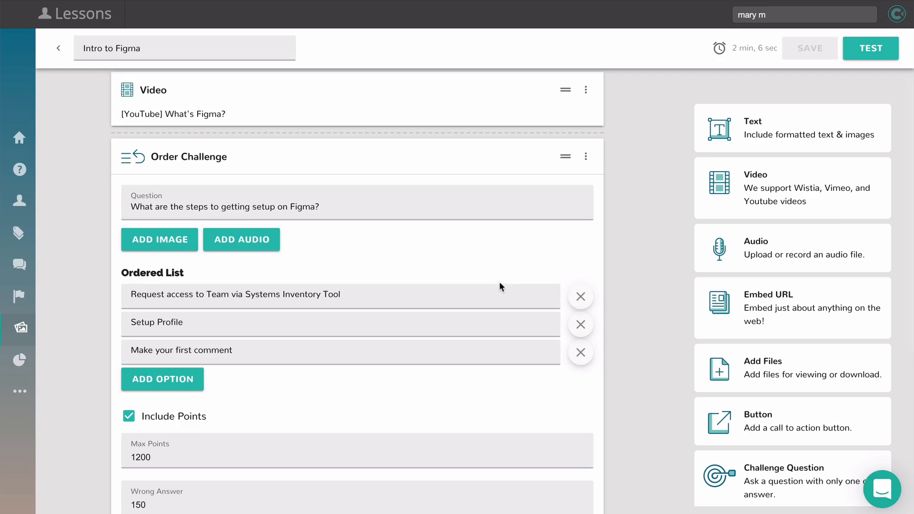
scroll(498, 280, up, 2)
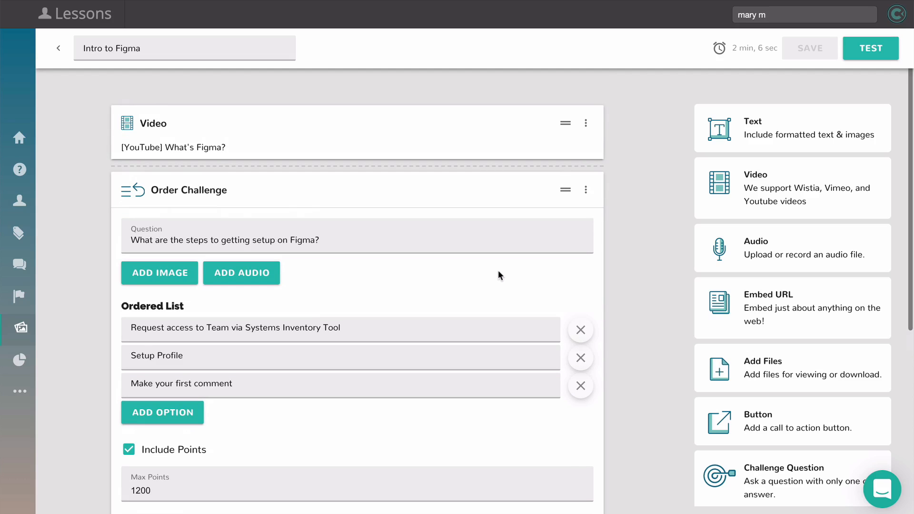
scroll(462, 300, down, 5)
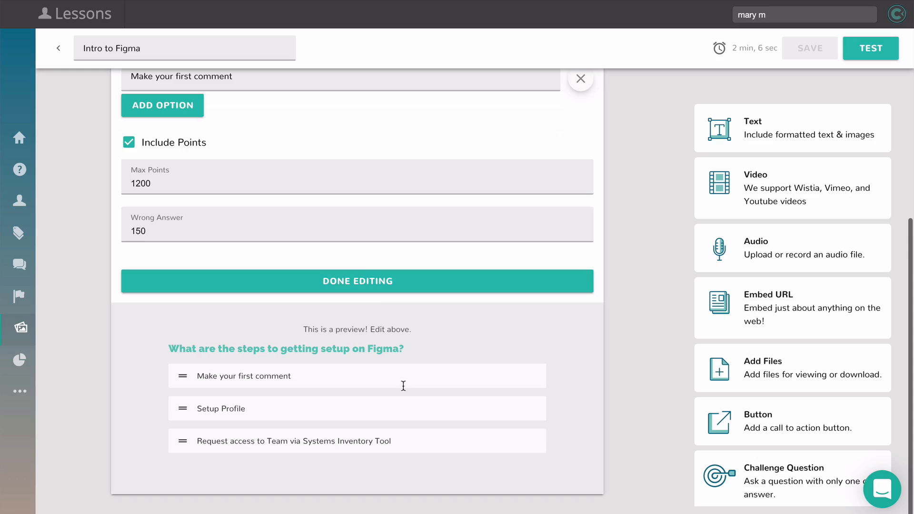
click(387, 284)
scroll(528, 329, up, 1)
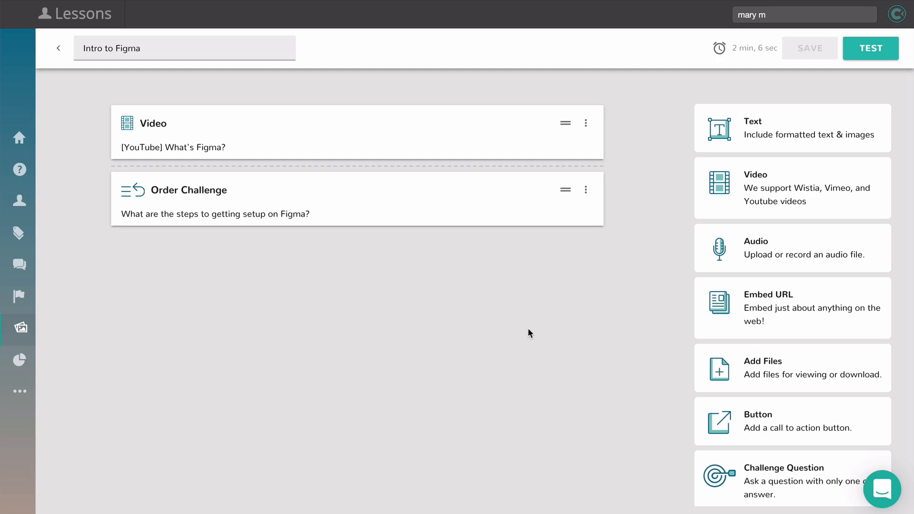
- Look through the available lesson content types and return to the main Lessons overview
scroll(811, 364, down, 9)
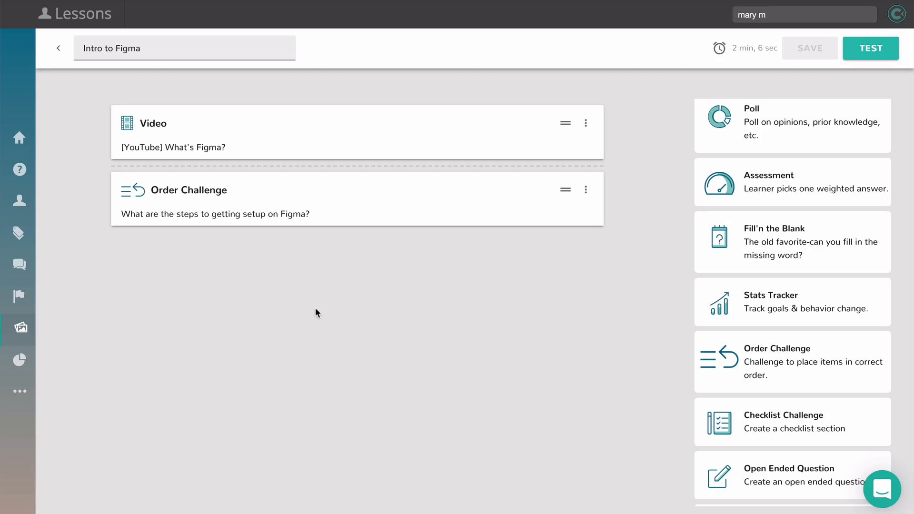
click(58, 48)
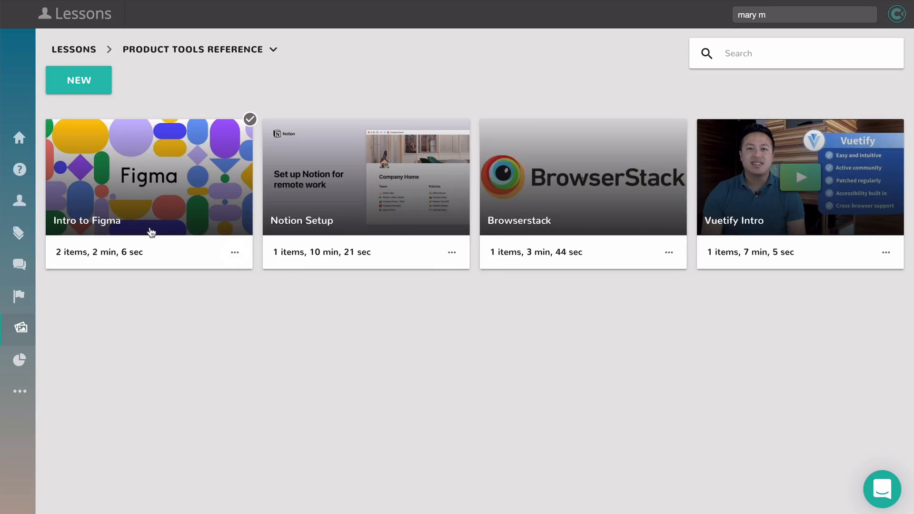
click(58, 50)
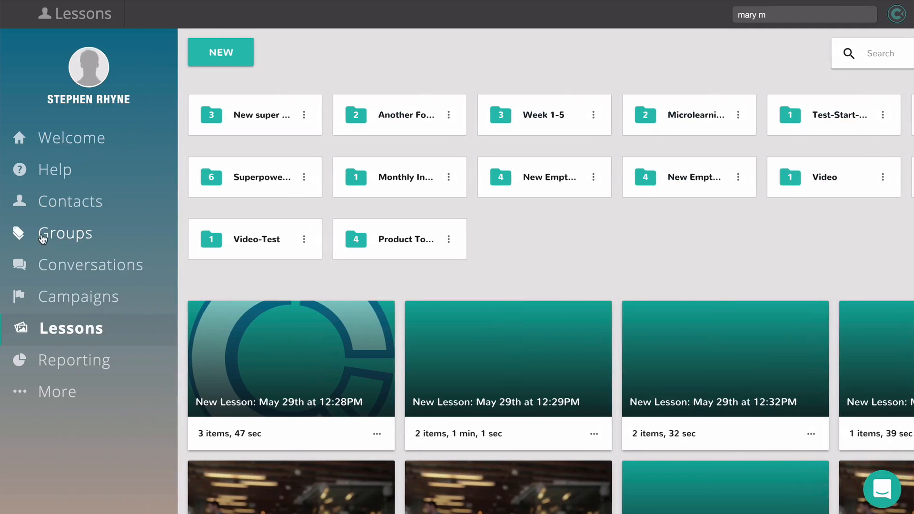
- Check the contact filter conditions of the UX Team and developers groups without changing them
click(19, 233)
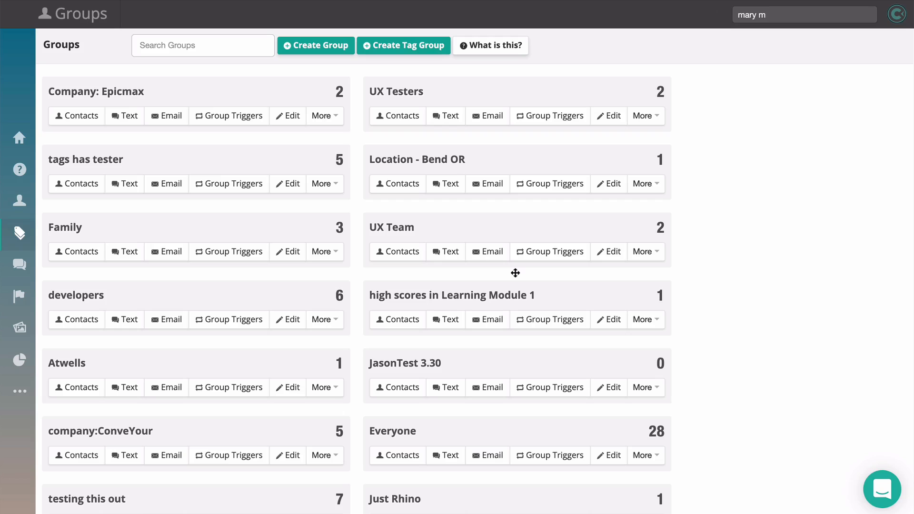
click(608, 252)
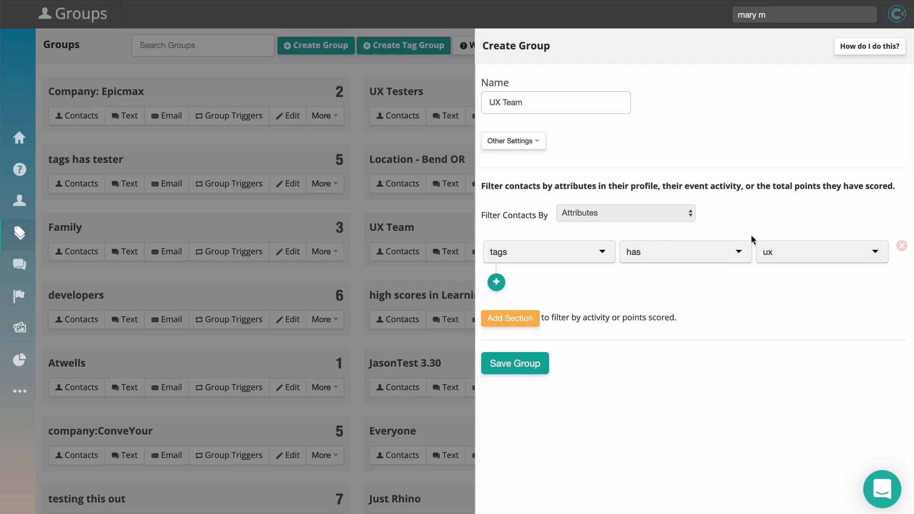
click(430, 226)
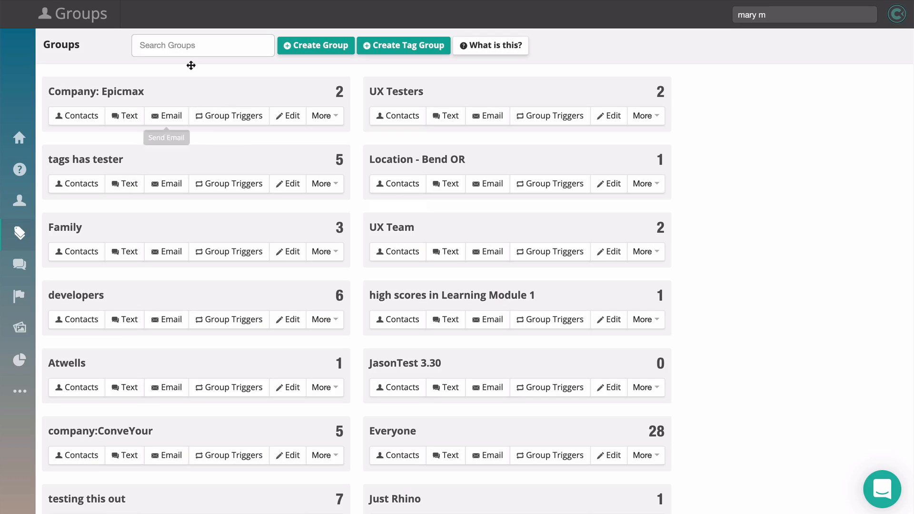
click(184, 45)
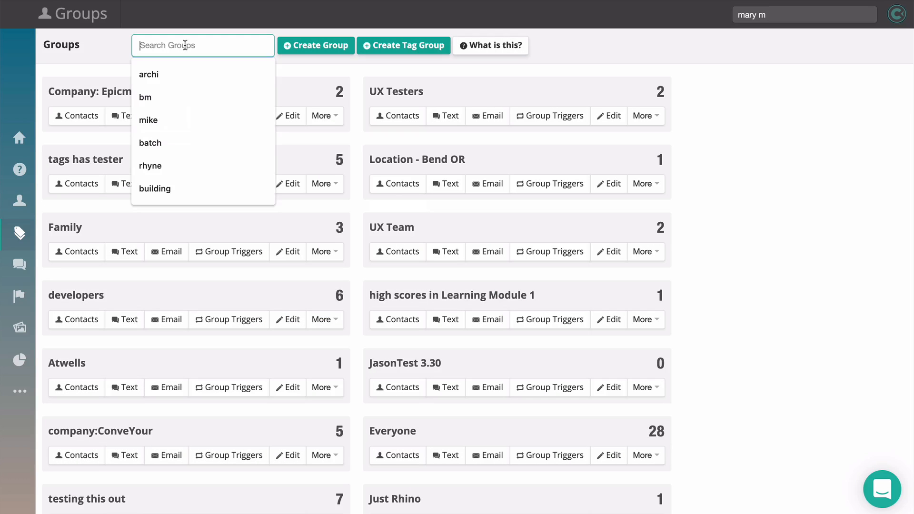
click(289, 318)
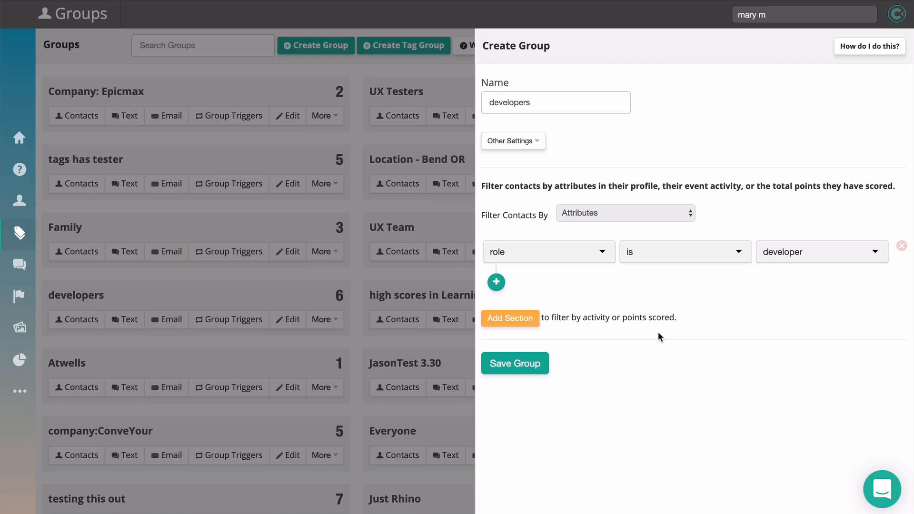
click(227, 333)
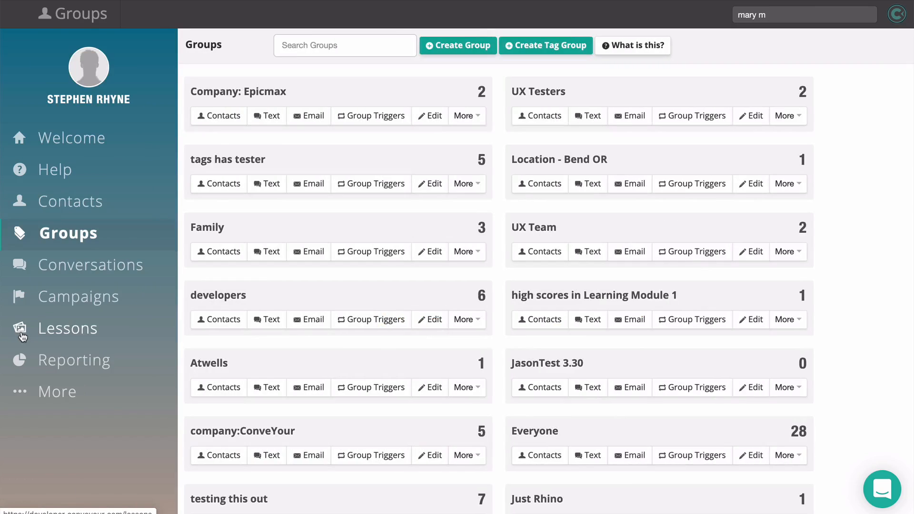
- Start sharing the Product Tools Reference lesson folder to a contacts group, and select the developers group
click(22, 335)
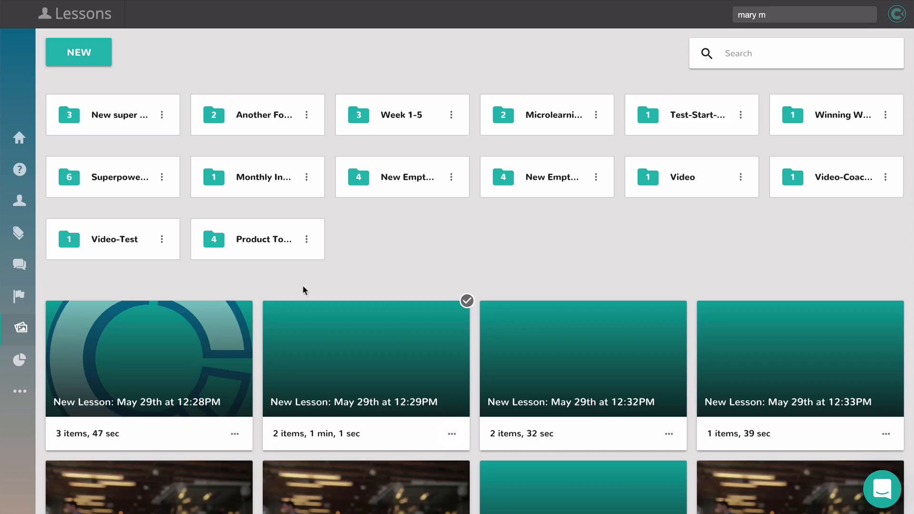
click(306, 239)
click(279, 303)
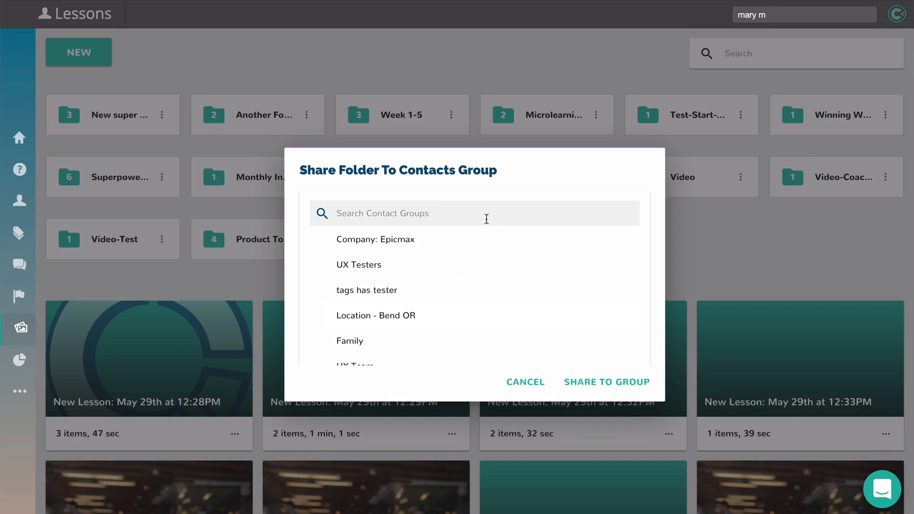
text(dev)
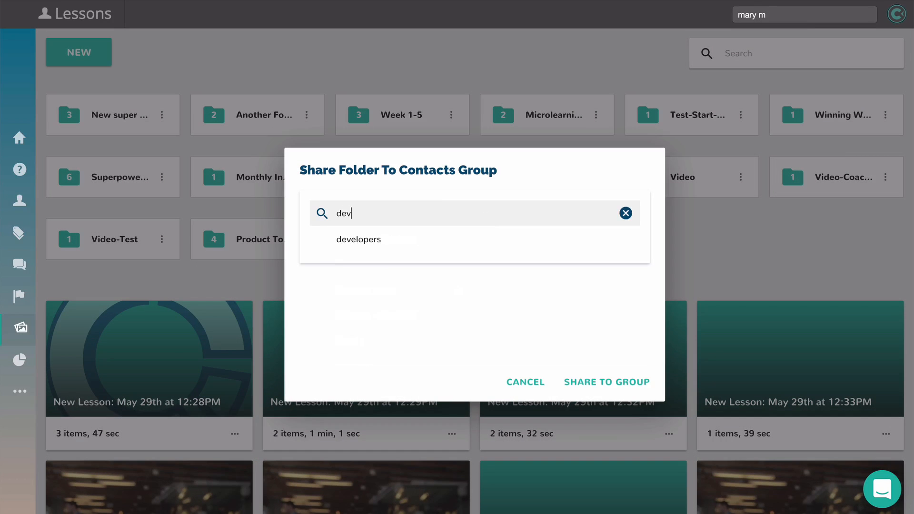
click(384, 242)
- Add the UX Team group to the selection and share the folder to the chosen groups
key(BackSpace)
key(BackSpace)
key(BackSpace)
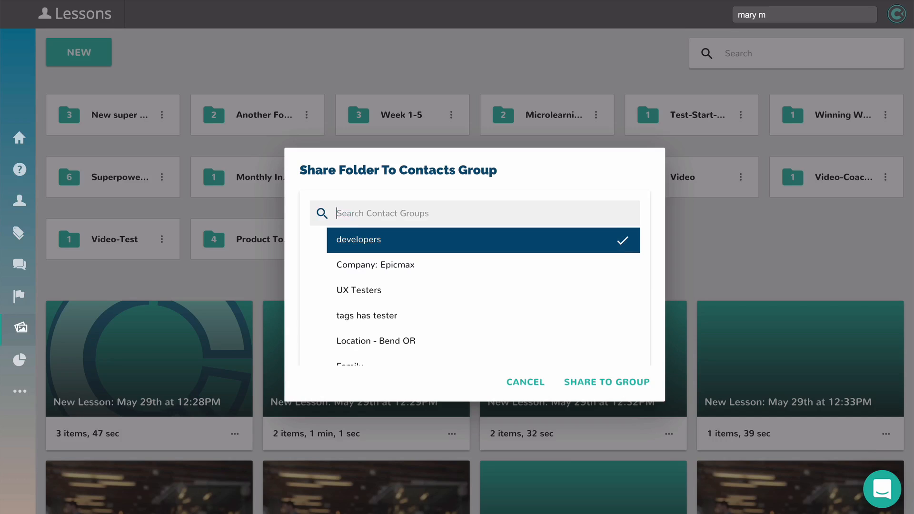
text(ux)
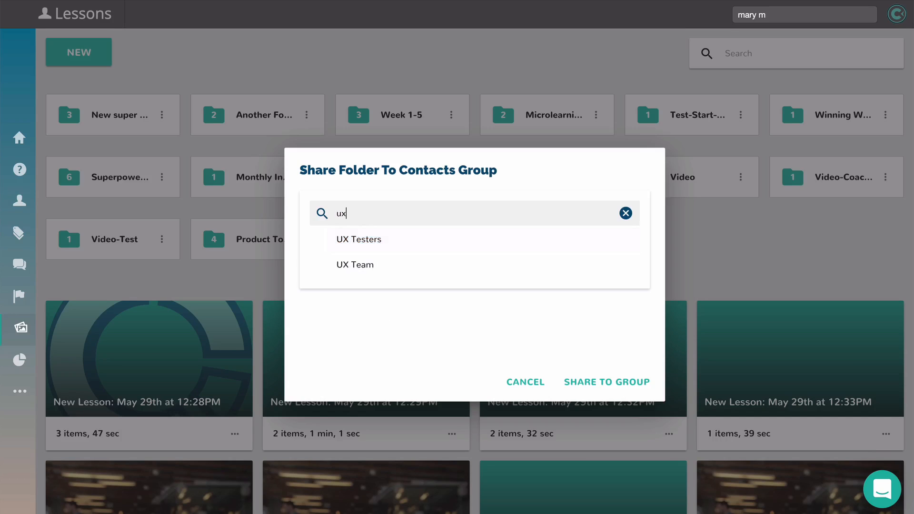
click(399, 260)
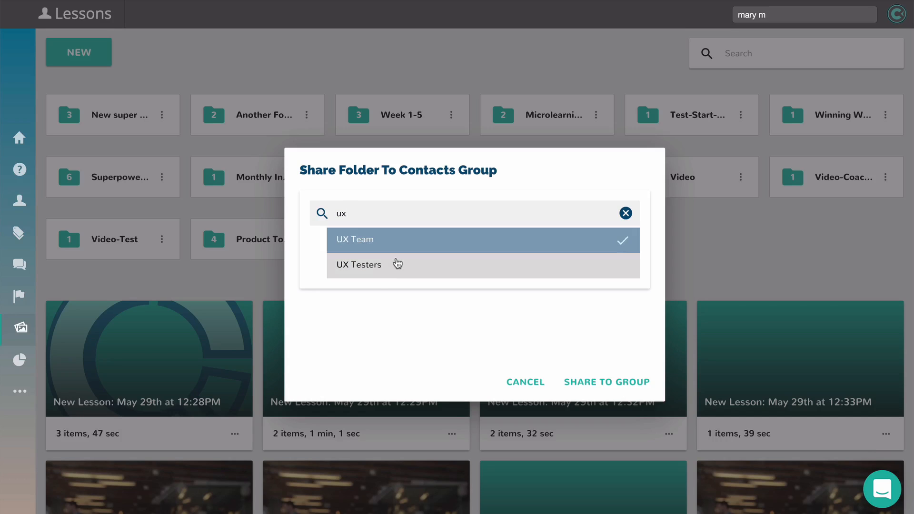
click(606, 385)
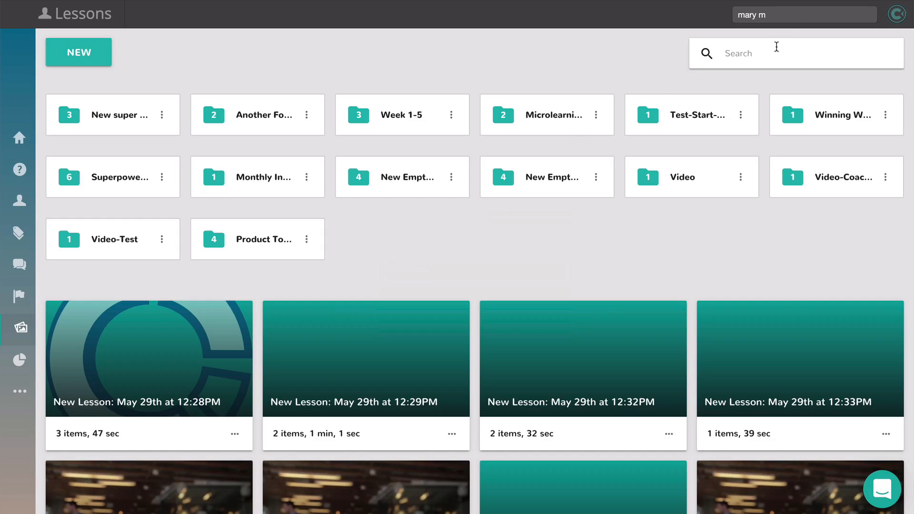
- Search for the test contact by name to open their contact profile
click(792, 16)
text(t)
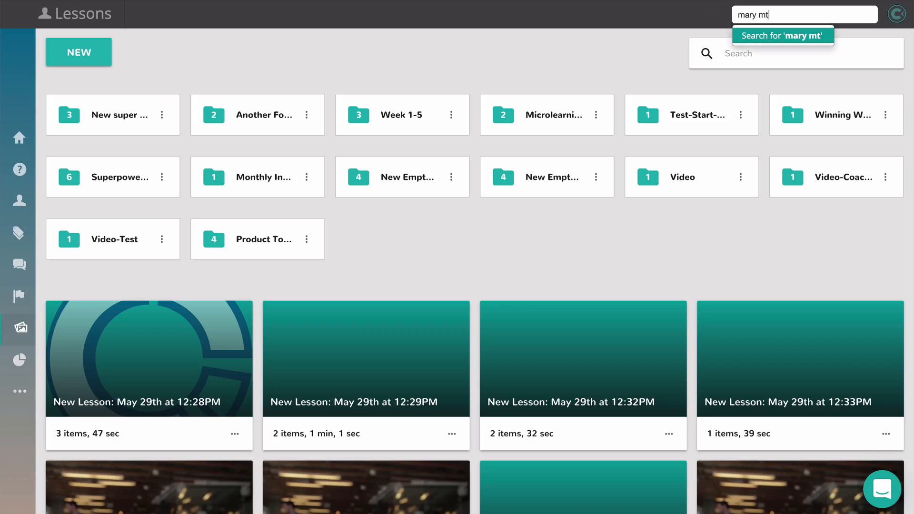
key(BackSpace)
key(Return)
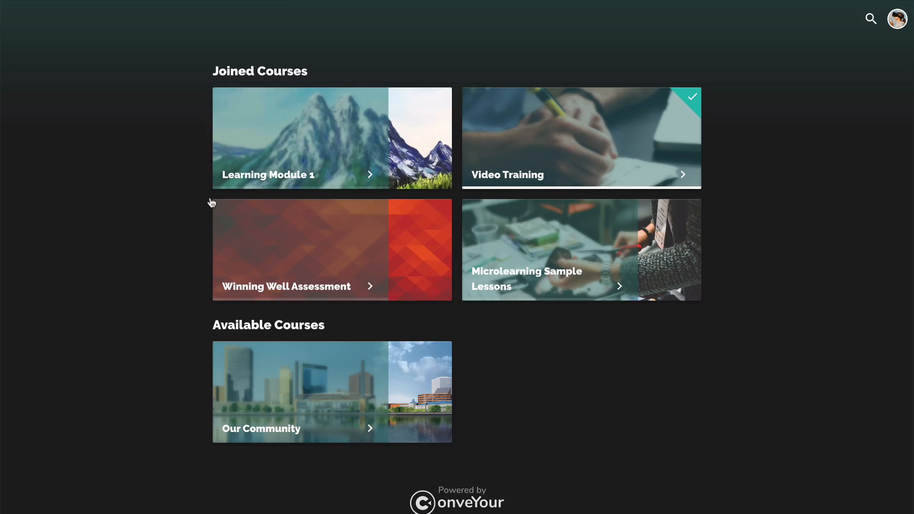
- View the Lessons Folders in the contact's learner portal and open the Product Tools Reference folder
double_click(85, 174)
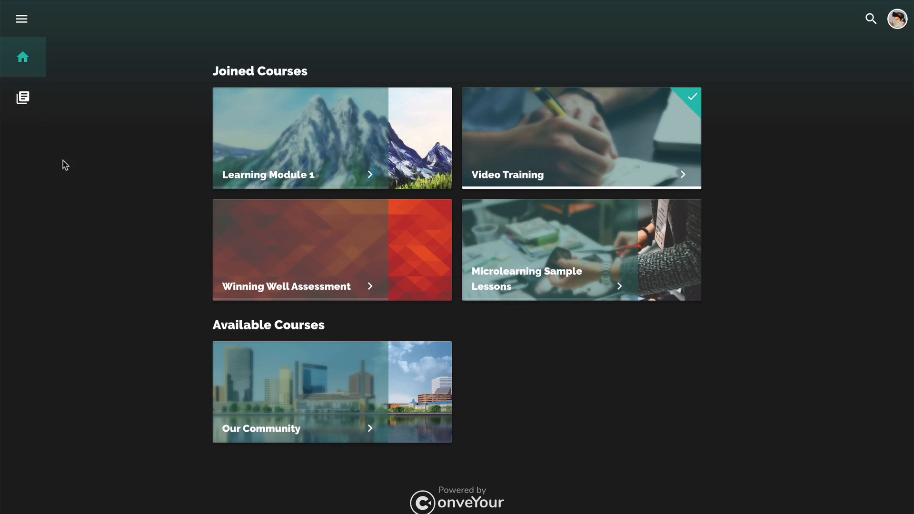
click(30, 102)
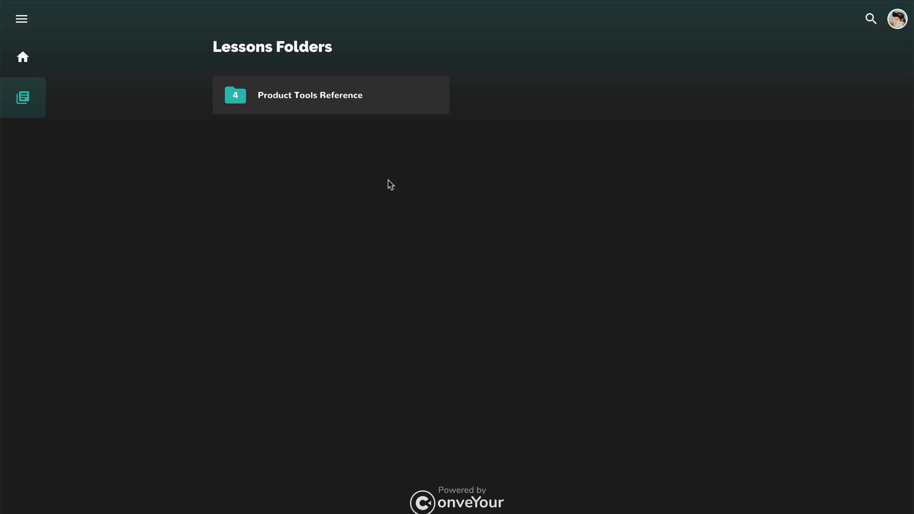
click(330, 86)
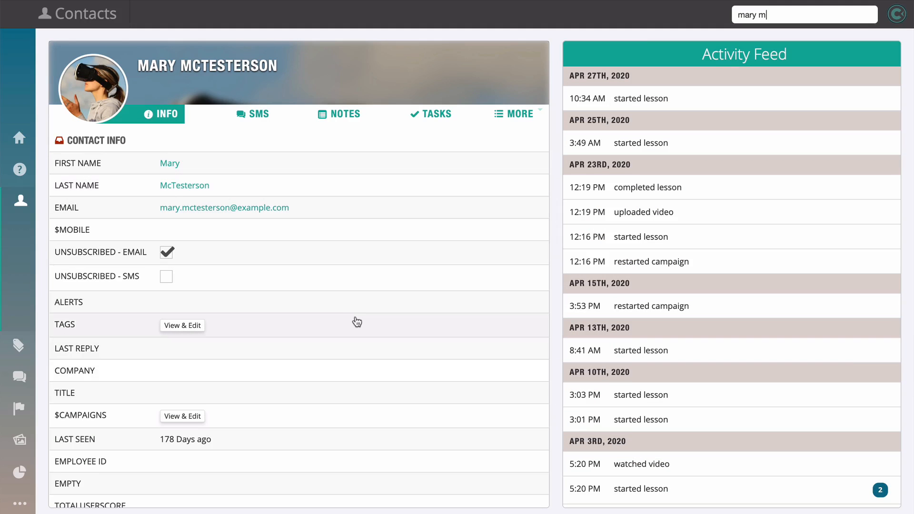
- Search the learner portal for "figma", open the Intro to Figma lesson and advance past its video to the order challenge
scroll(356, 327, down, 3)
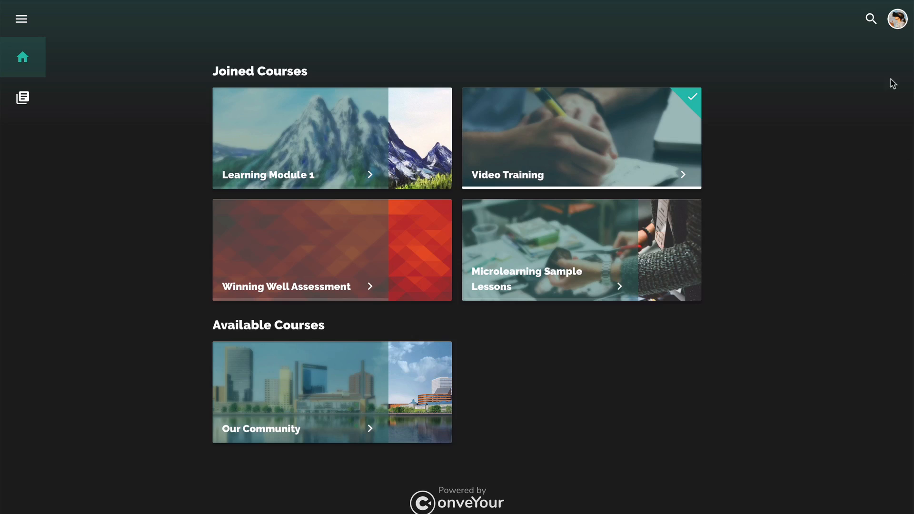
click(872, 19)
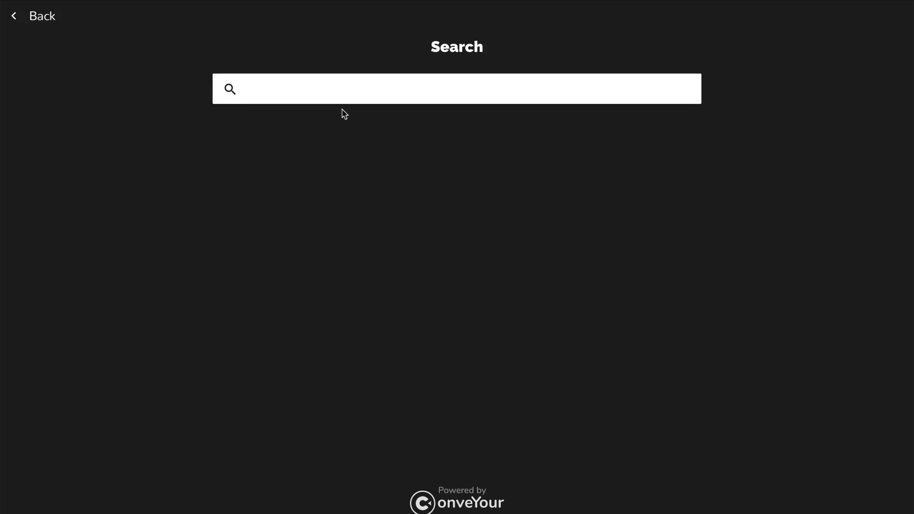
text(figma)
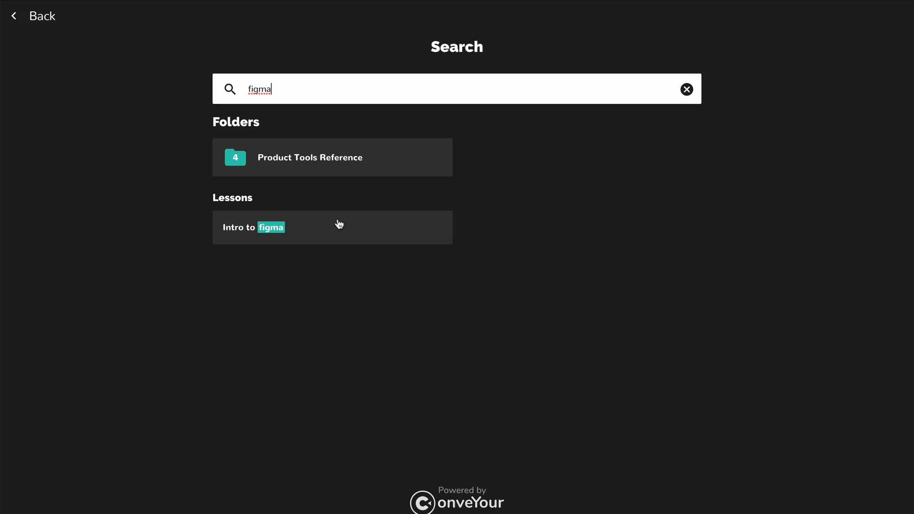
click(339, 224)
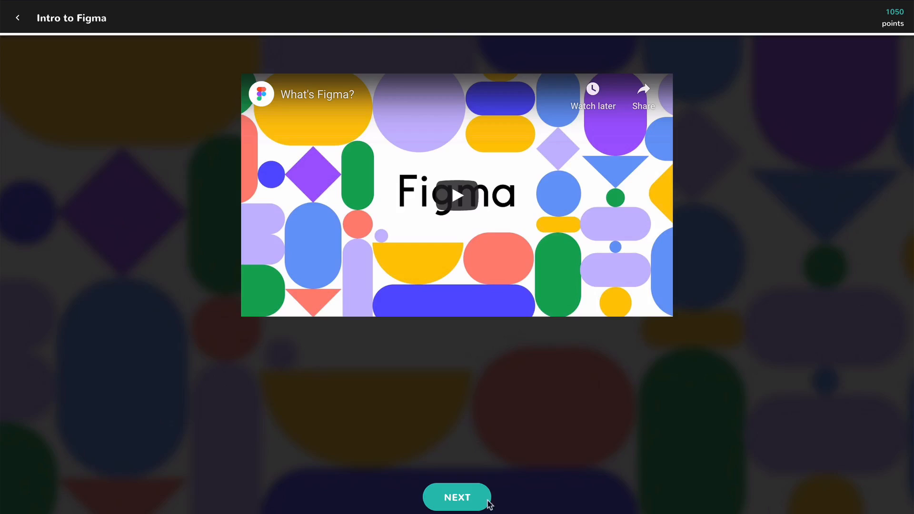
click(488, 502)
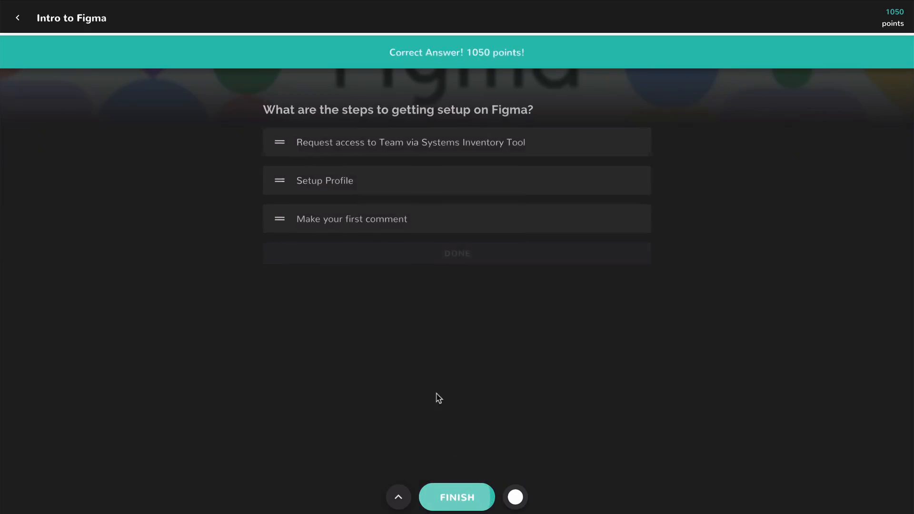